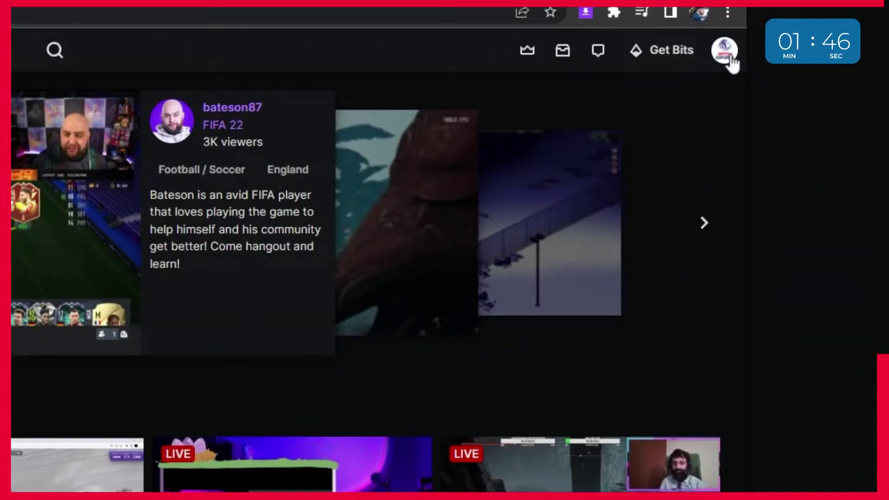
Open the Creator Dashboard's Clips page showing clips made of your channel
click(728, 59)
click(645, 182)
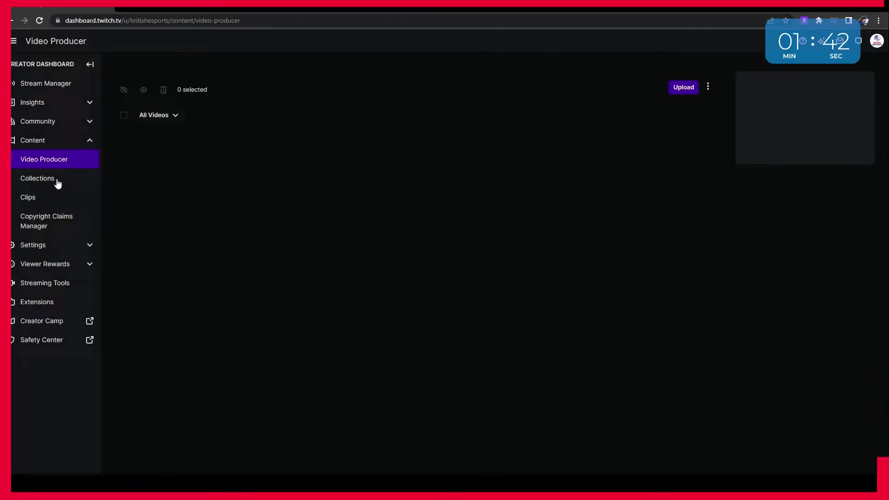
click(31, 198)
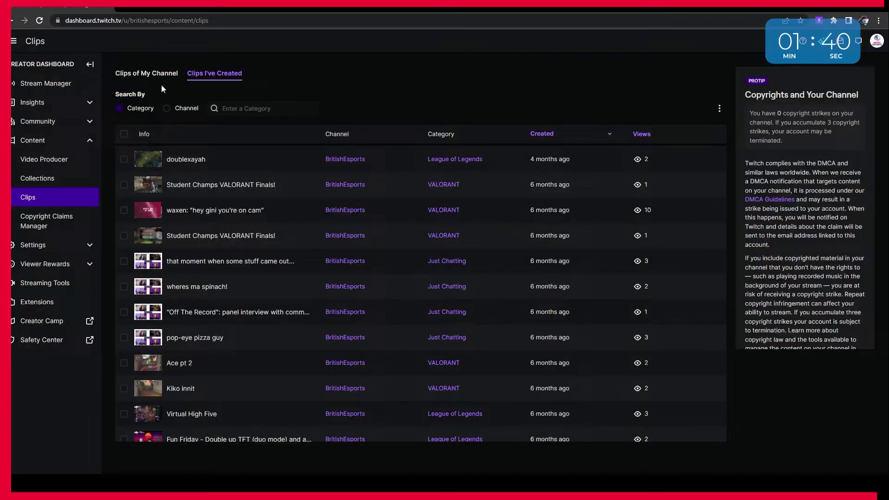
click(159, 73)
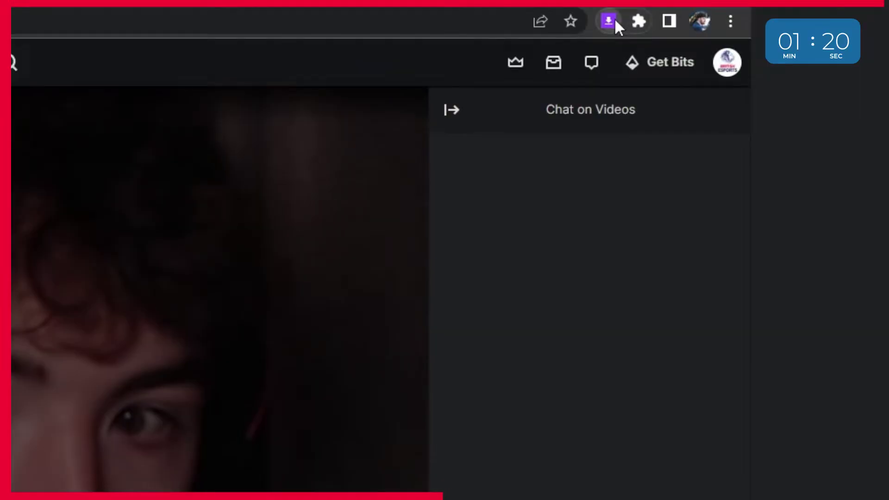
Use the Twitch Clip Downloader extension to save the clip as 'Scared!'
click(614, 19)
click(444, 381)
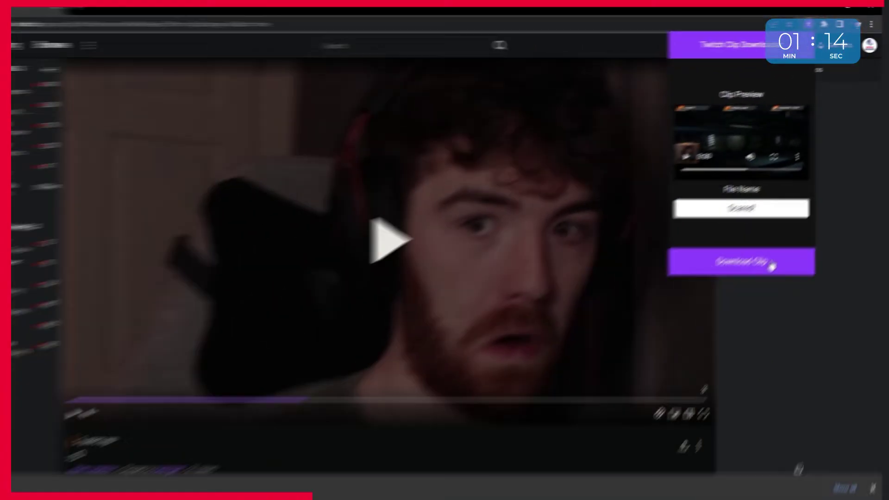
click(784, 250)
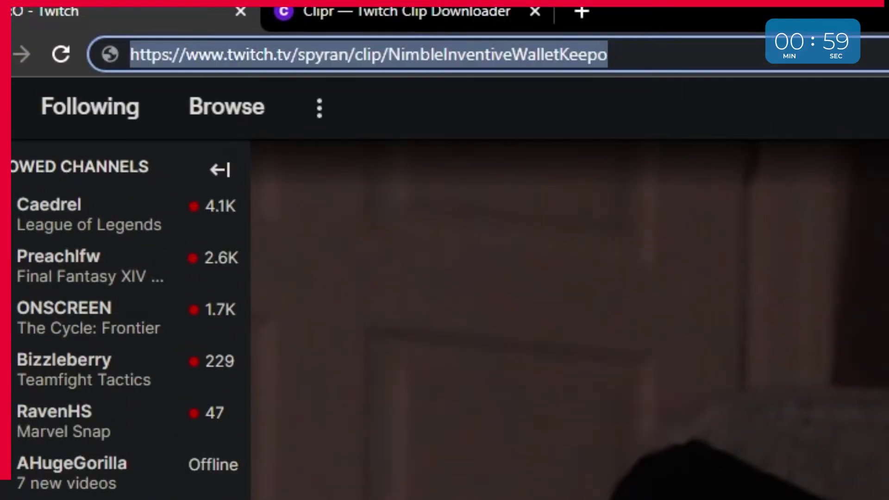
Switch to the Clipr tab to paste in the clip's URL
click(422, 10)
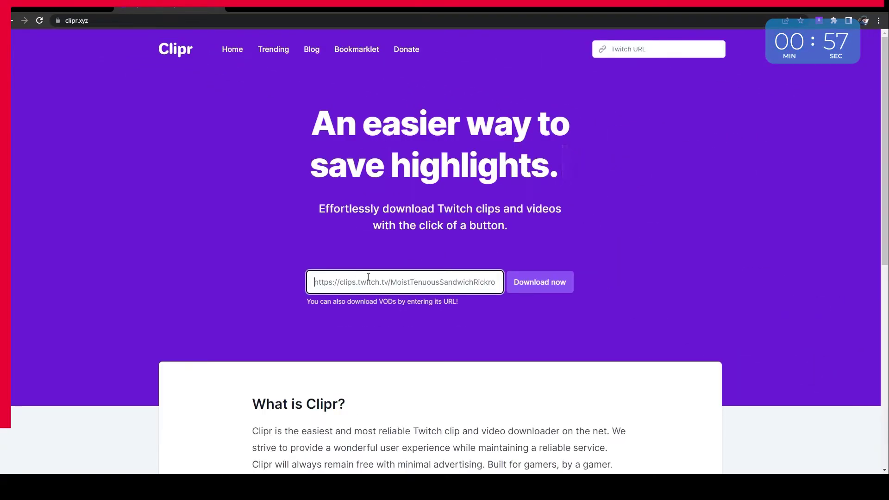
Fetch Clipr's 1080p, 720p, 480p and 360p options for the Spyran Alien: Isolation clip
click(563, 283)
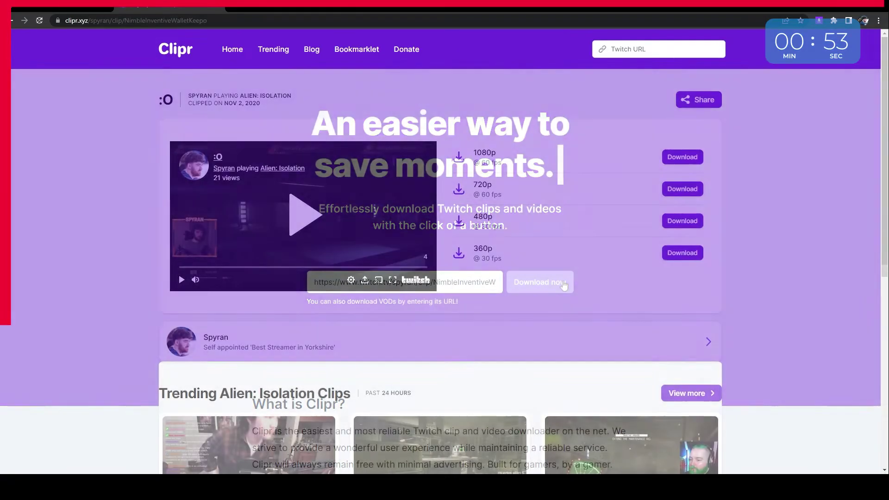